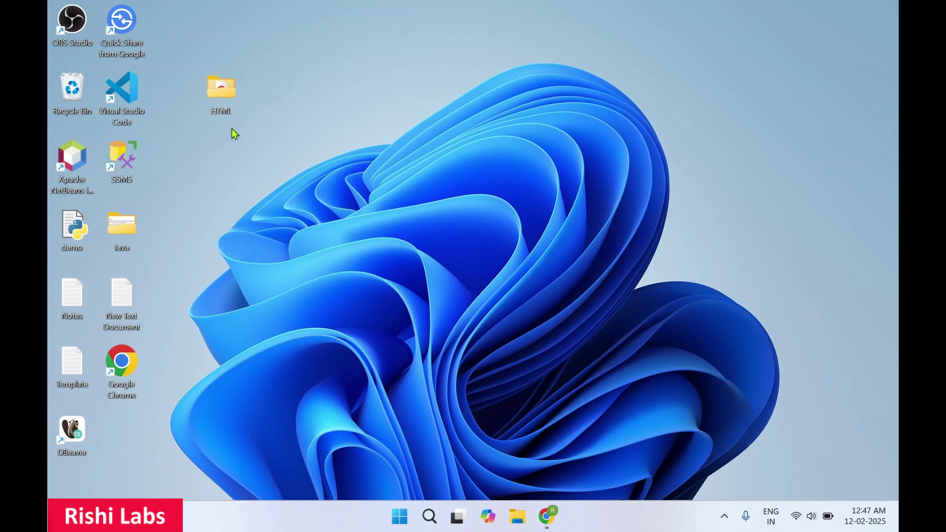
- Open the desktop HTML folder and select Audio_Embed_Example and Last_Summer in its file list
{"action": "double_click", "coordinate": [220, 88]}
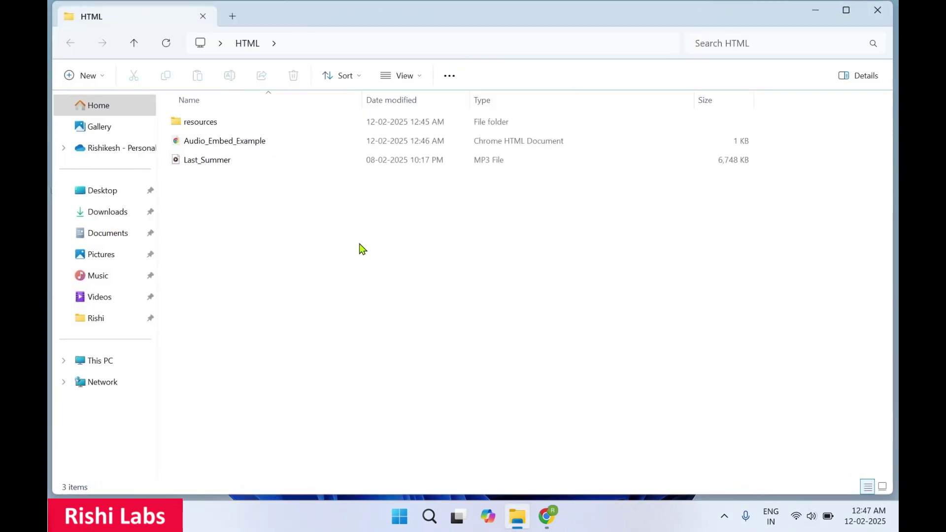
{"action": "left_click", "coordinate": [240, 144]}
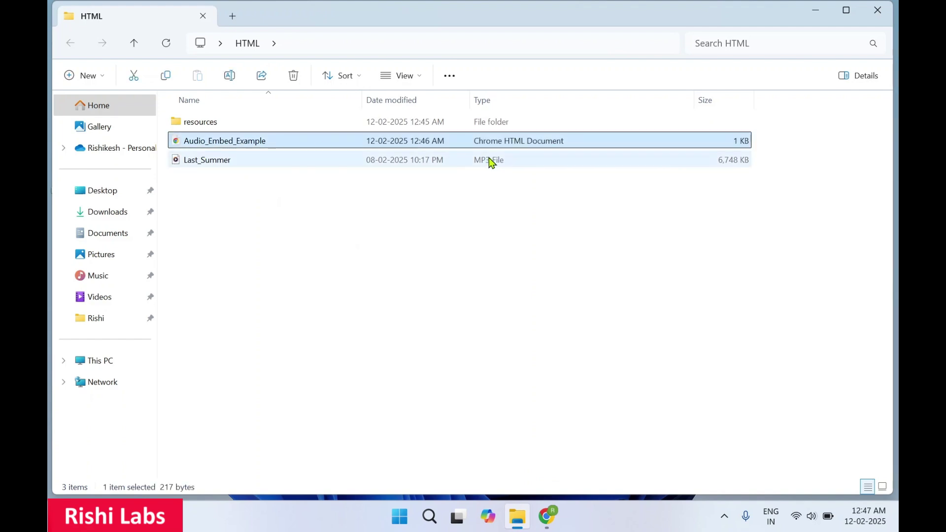
{"action": "left_click", "coordinate": [273, 162]}
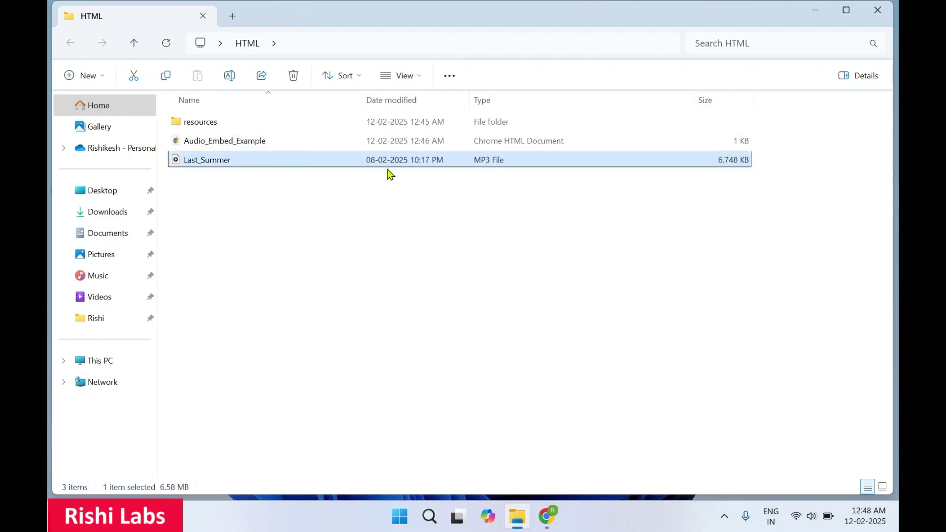
{"action": "left_click", "coordinate": [281, 143]}
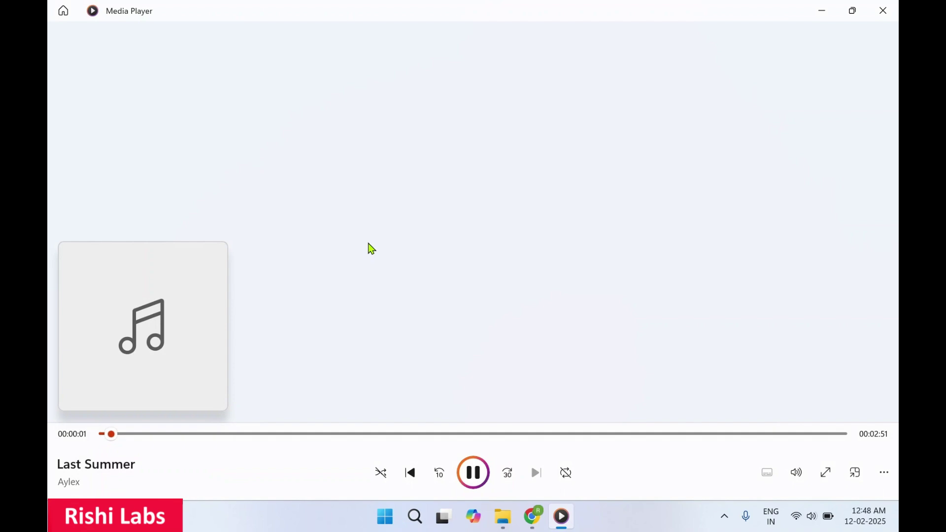
- Pause Last_Summer at three seconds and close Media Player
{"action": "left_click", "coordinate": [481, 476]}
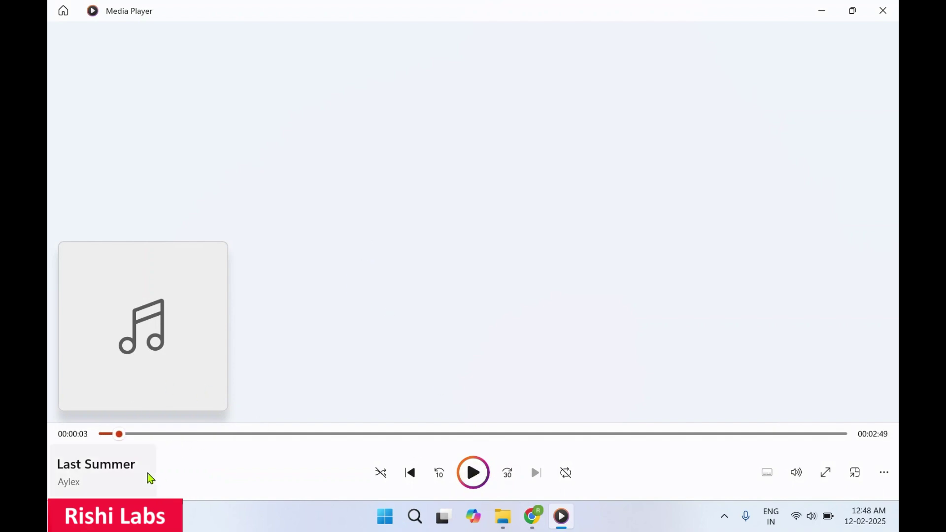
{"action": "left_click", "coordinate": [887, 16]}
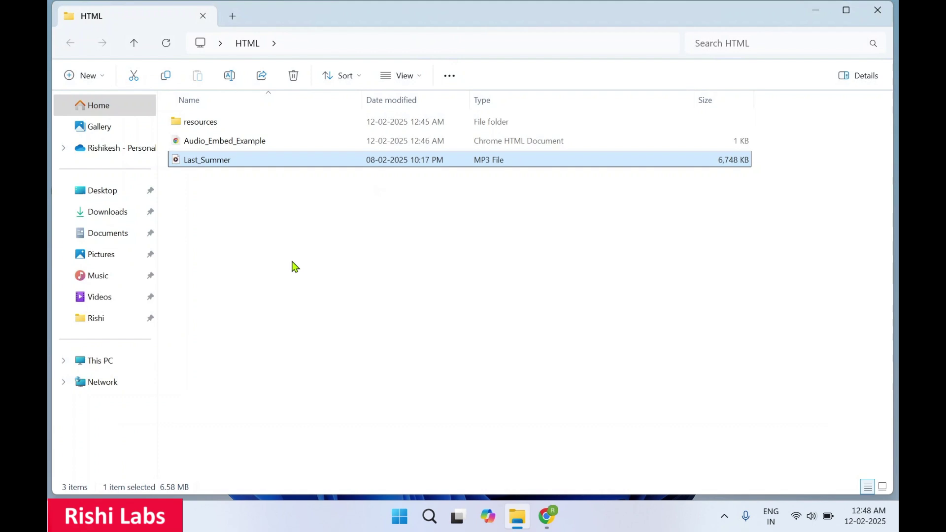
- Reselect Audio_Embed_Example and bring up its context menu to choose an app
{"action": "left_click", "coordinate": [229, 185]}
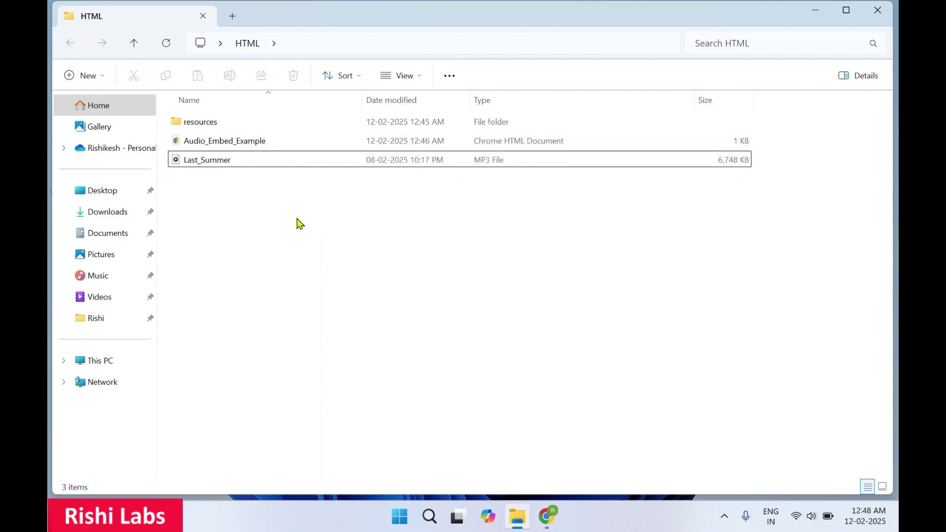
{"action": "left_click", "coordinate": [273, 140]}
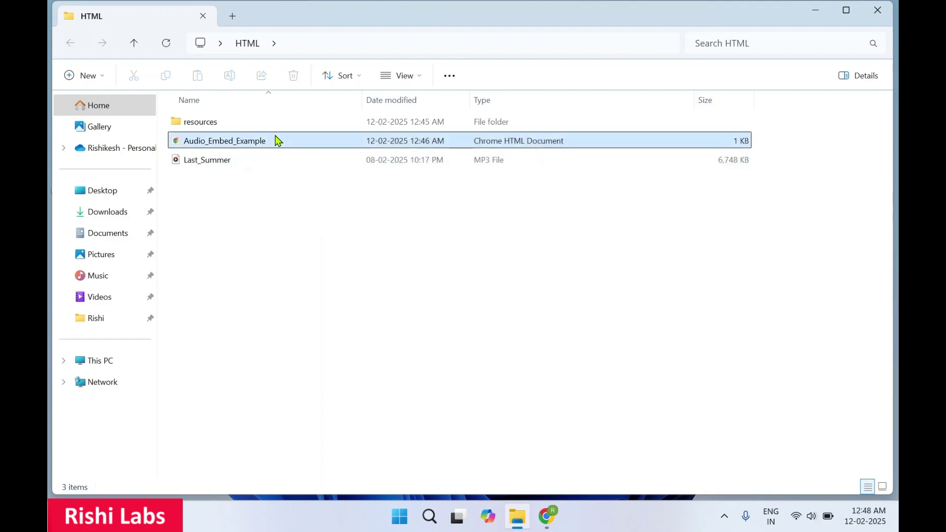
{"action": "right_click", "coordinate": [277, 140]}
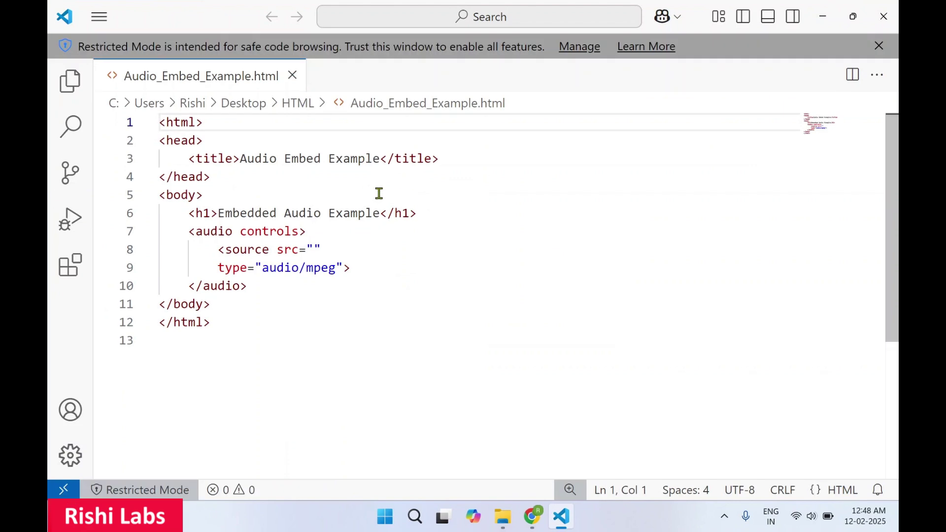
- Review the html, head, title, body and h1 tags in Audio_Embed_Example.html
{"action": "double_click", "coordinate": [185, 123]}
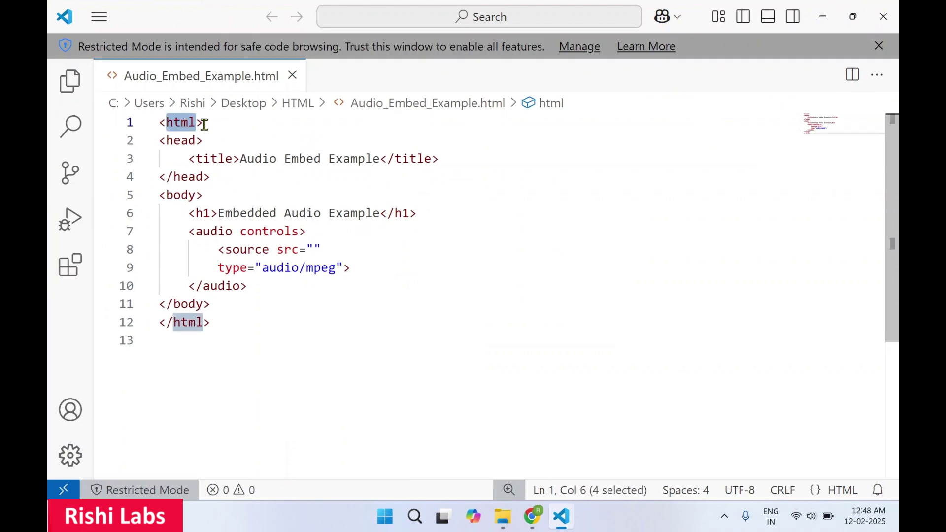
{"action": "double_click", "coordinate": [181, 141]}
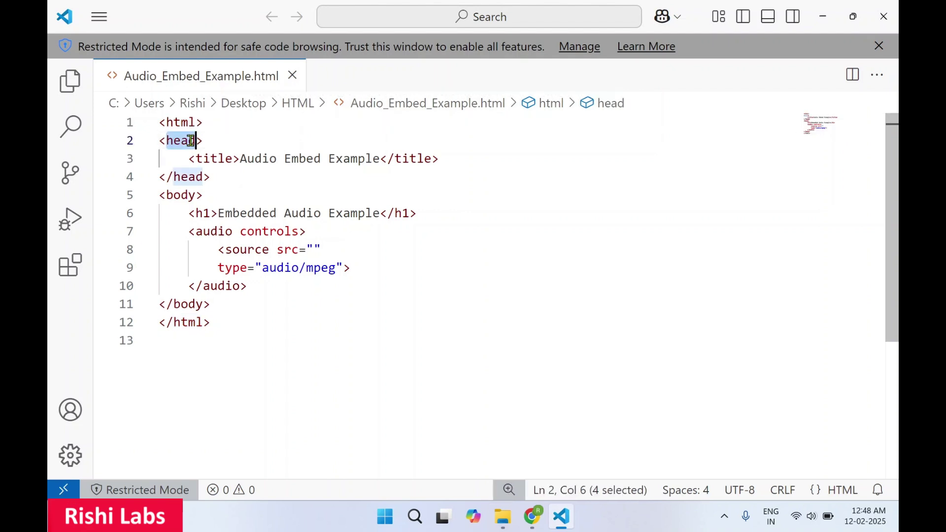
{"action": "double_click", "coordinate": [213, 158]}
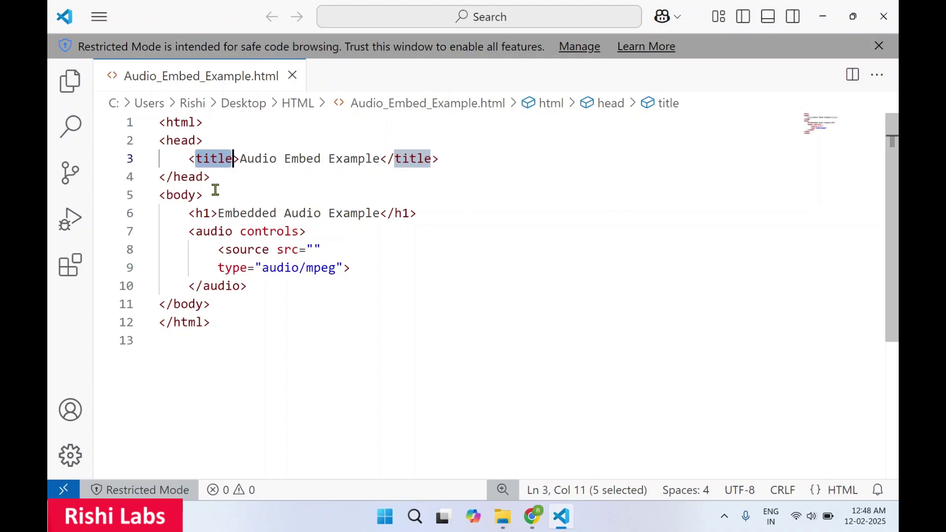
{"action": "left_click", "coordinate": [180, 195]}
{"action": "double_click", "coordinate": [181, 196]}
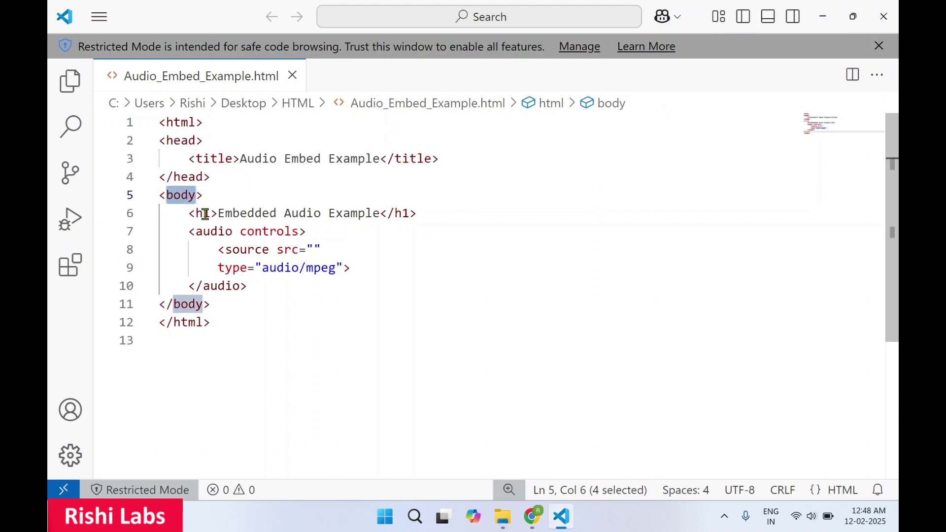
{"action": "double_click", "coordinate": [204, 213]}
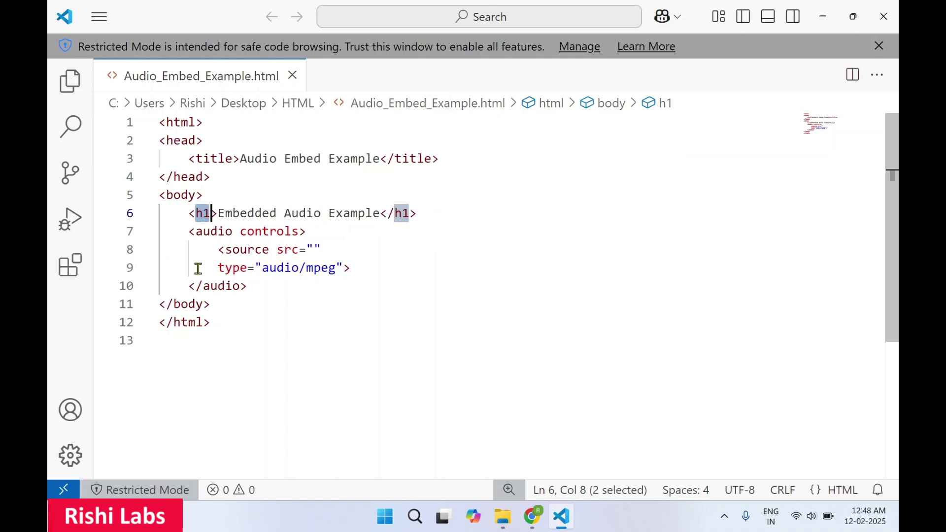
- Inspect the audio and source elements and their src and type attributes, ending inside the empty src
{"action": "double_click", "coordinate": [211, 231]}
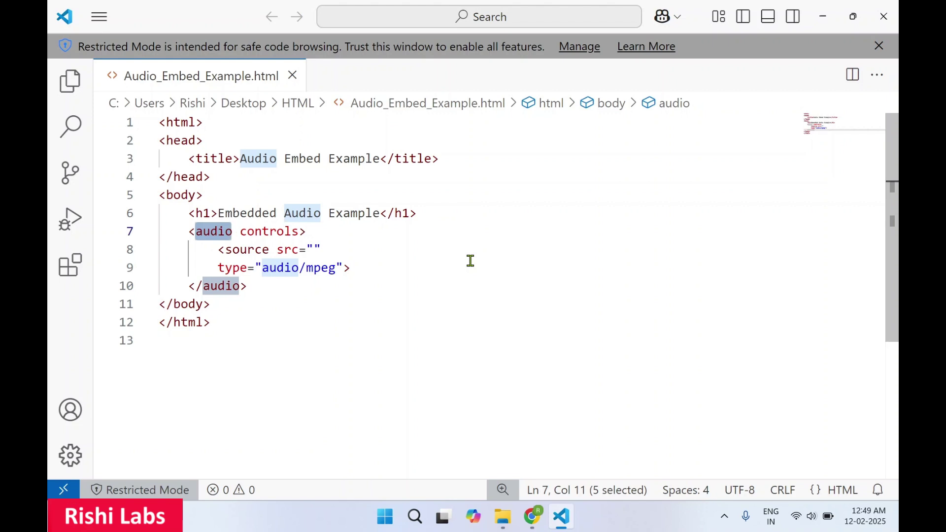
{"action": "left_click", "coordinate": [242, 251]}
{"action": "double_click", "coordinate": [242, 252]}
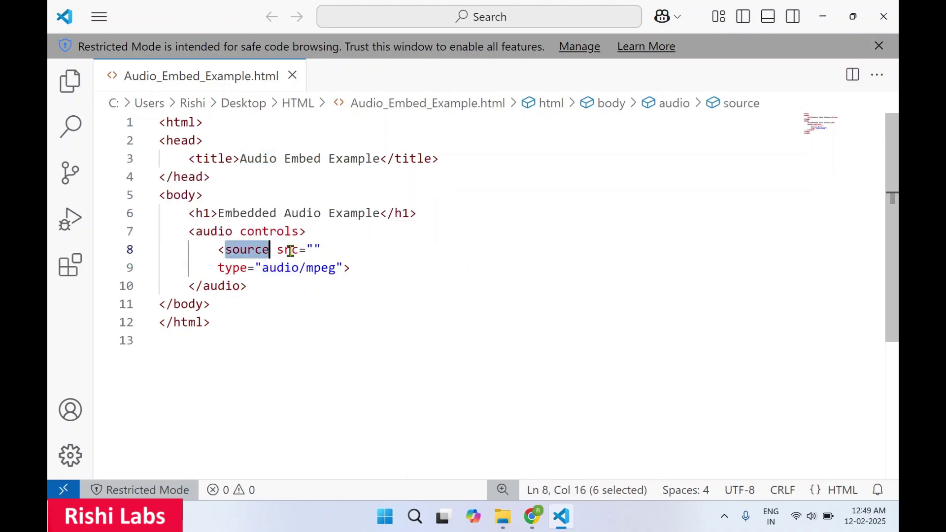
{"action": "double_click", "coordinate": [291, 250]}
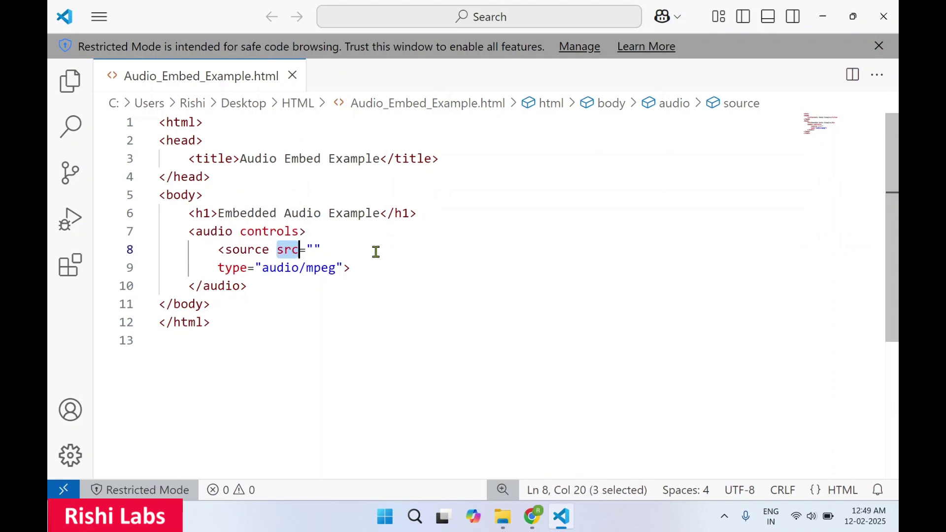
{"action": "left_click", "coordinate": [313, 250]}
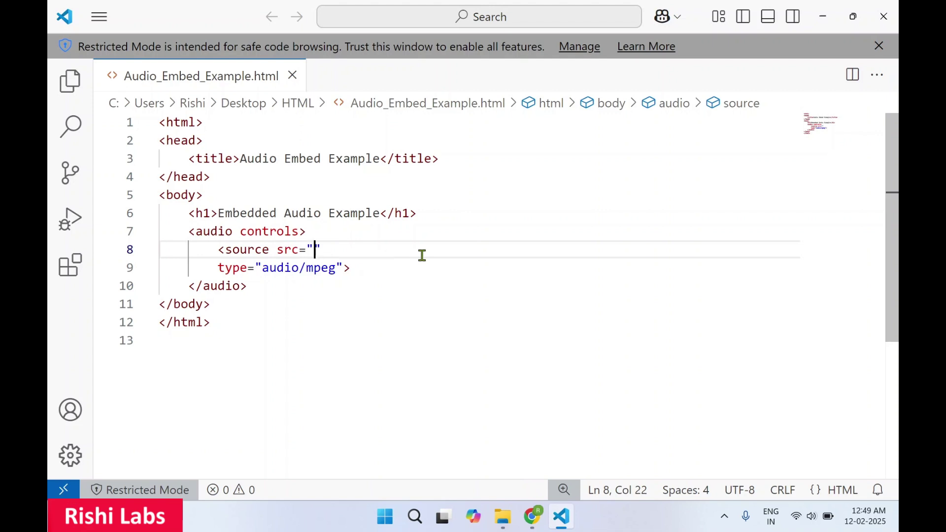
{"action": "double_click", "coordinate": [229, 269]}
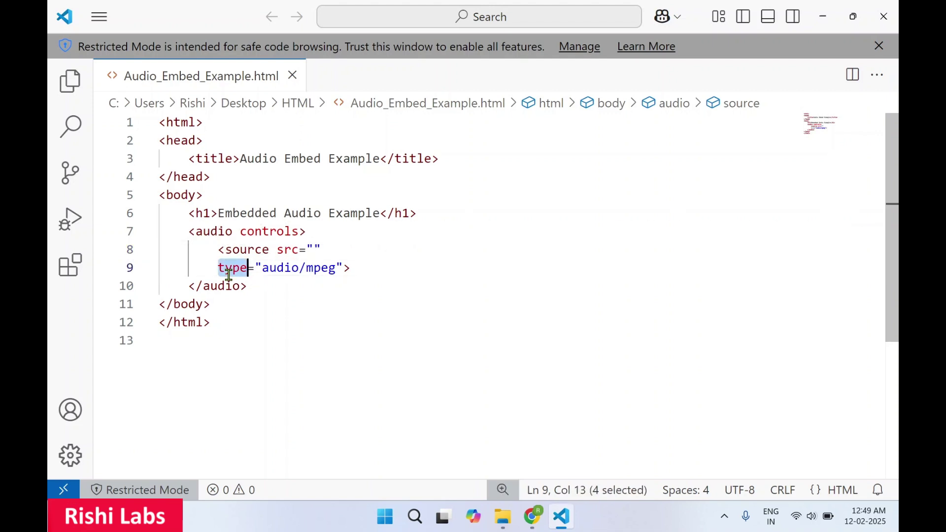
{"action": "double_click", "coordinate": [285, 269]}
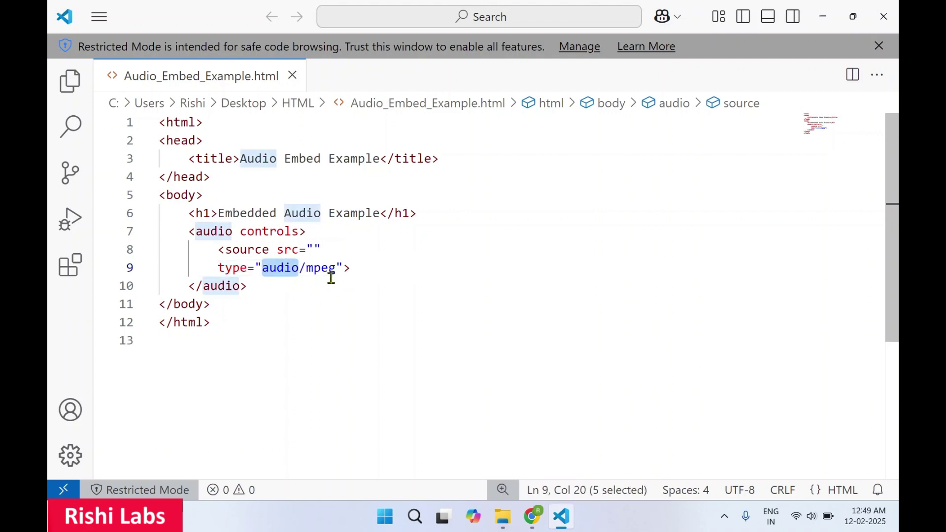
{"action": "left_click", "coordinate": [318, 250]}
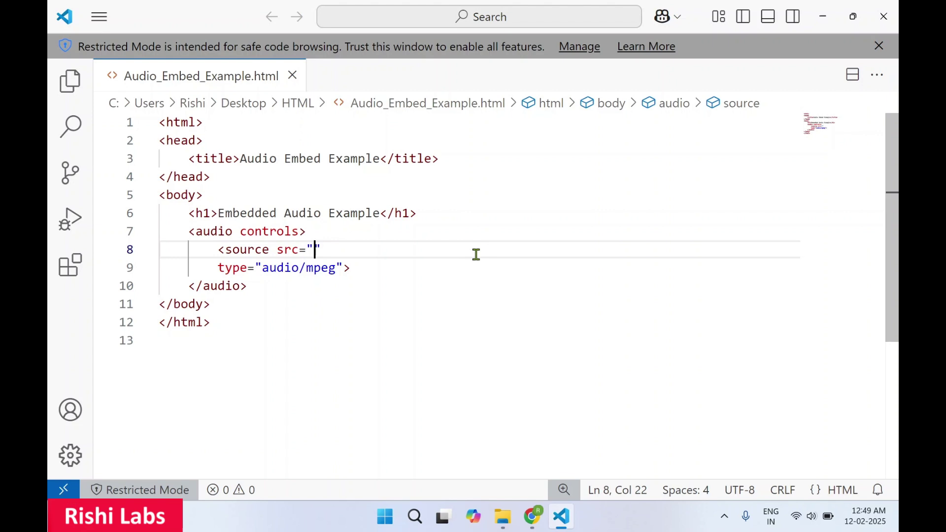
- Reveal the HTML folder's full path in the File Explorer address bar
{"action": "key", "text": "alt+Tab"}
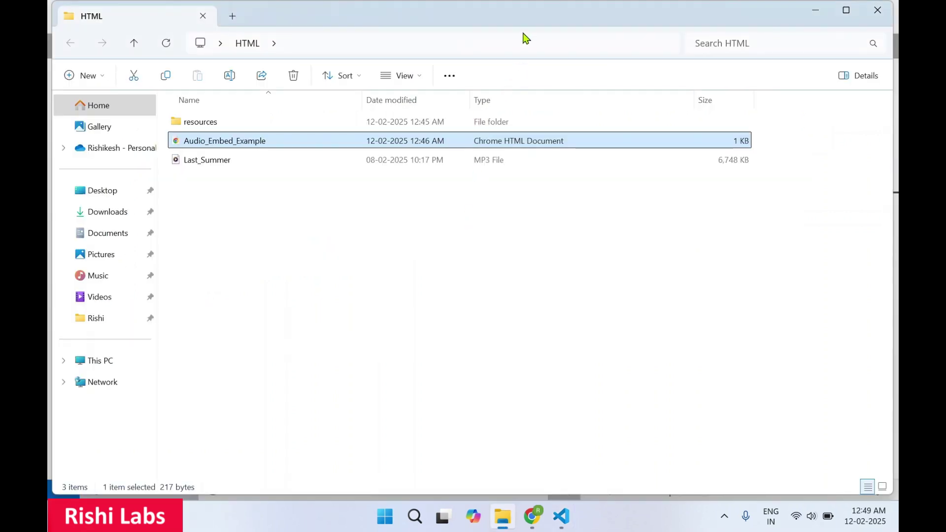
{"action": "left_click", "coordinate": [515, 43]}
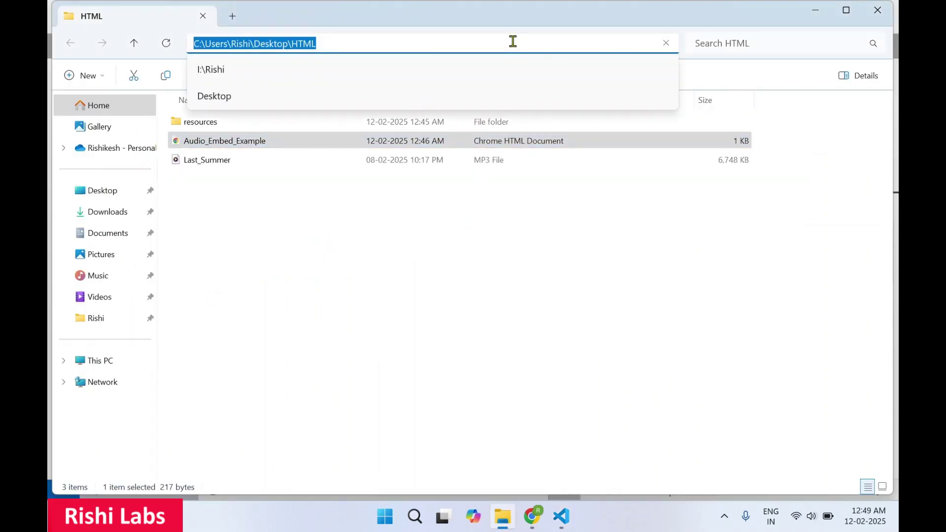
{"action": "key", "text": "ctrl+c"}
{"action": "key", "text": "alt+Tab"}
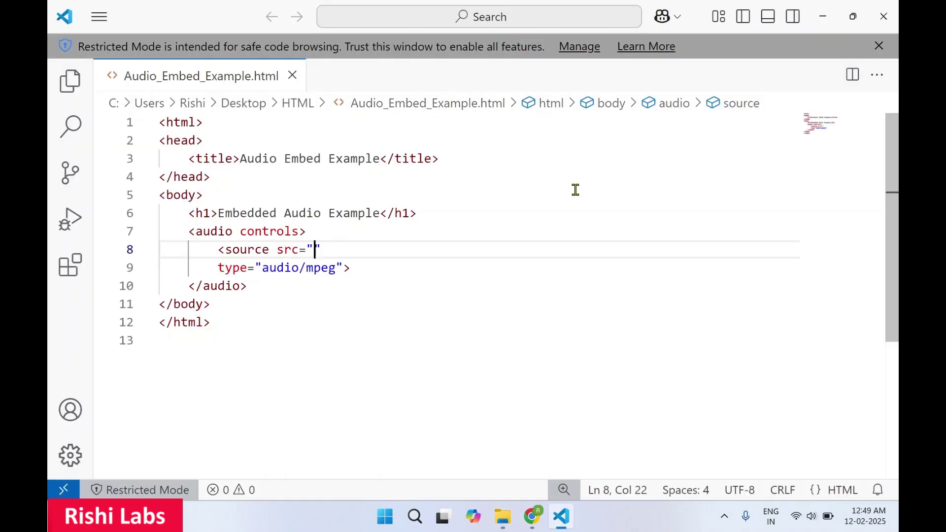
{"action": "key", "text": "alt+Tab"}
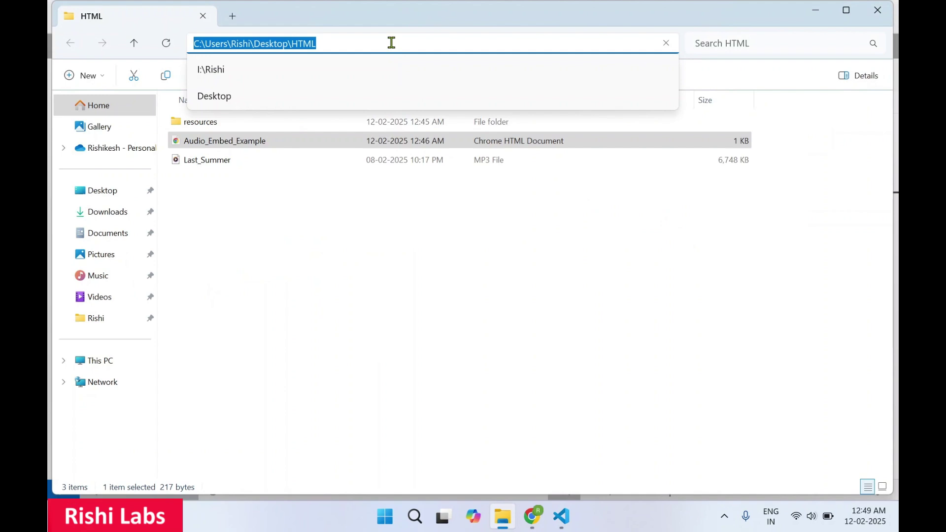
{"action": "left_click", "coordinate": [392, 43]}
- Copy the HTML folder path and paste it into the empty src quotes on line 8
{"action": "key", "text": "ctrl+a"}
{"action": "key", "text": "ctrl+c"}
{"action": "key", "text": "alt+Tab"}
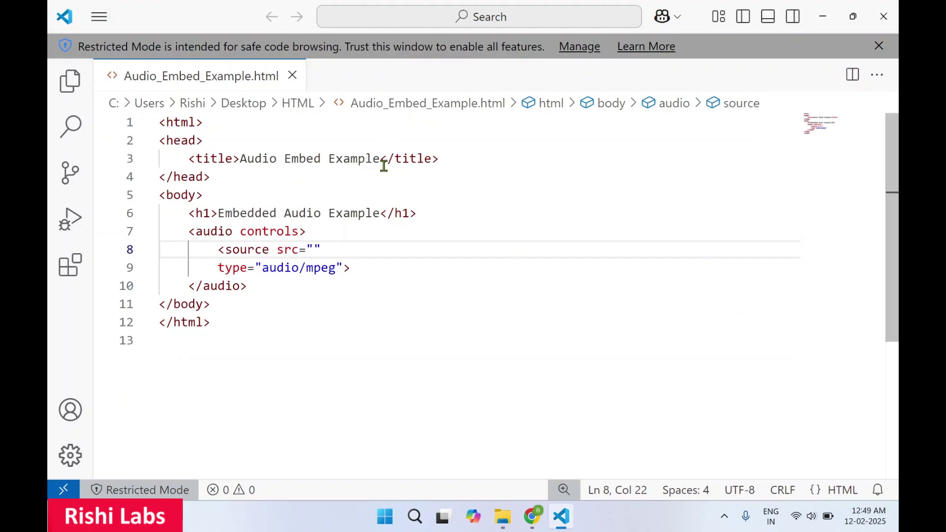
{"action": "key", "text": "ctrl+v"}
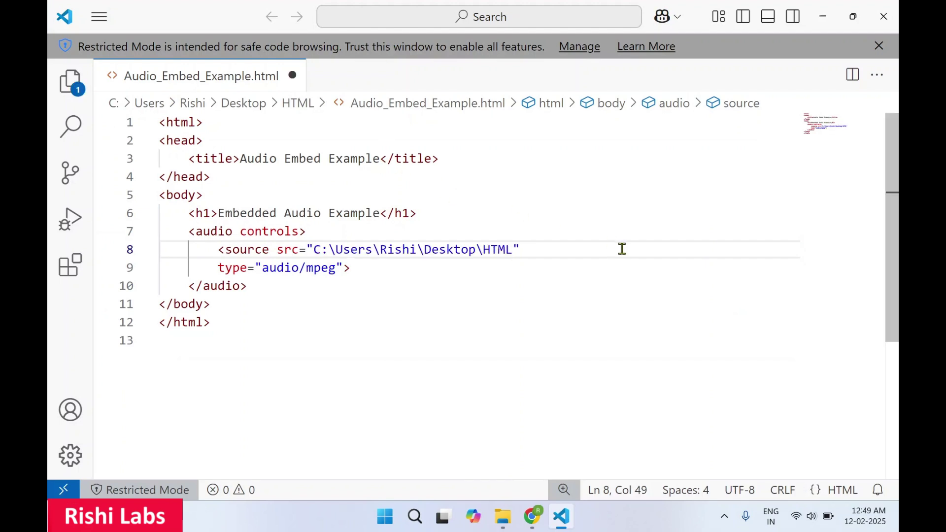
{"action": "type", "text": "\\"}
{"action": "key", "text": "alt+Tab"}
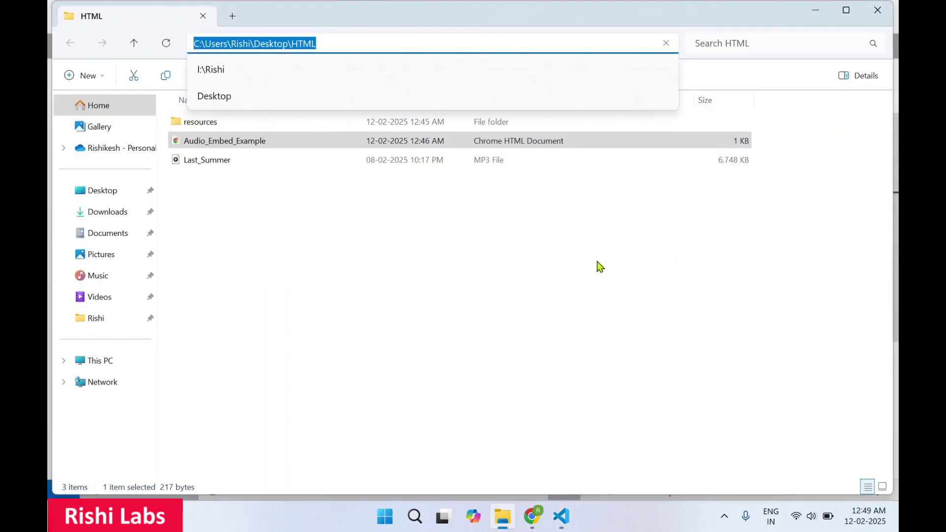
- Copy the Last_Summer file name from File Explorer without renaming it
{"action": "left_click", "coordinate": [260, 178]}
{"action": "left_click", "coordinate": [245, 163]}
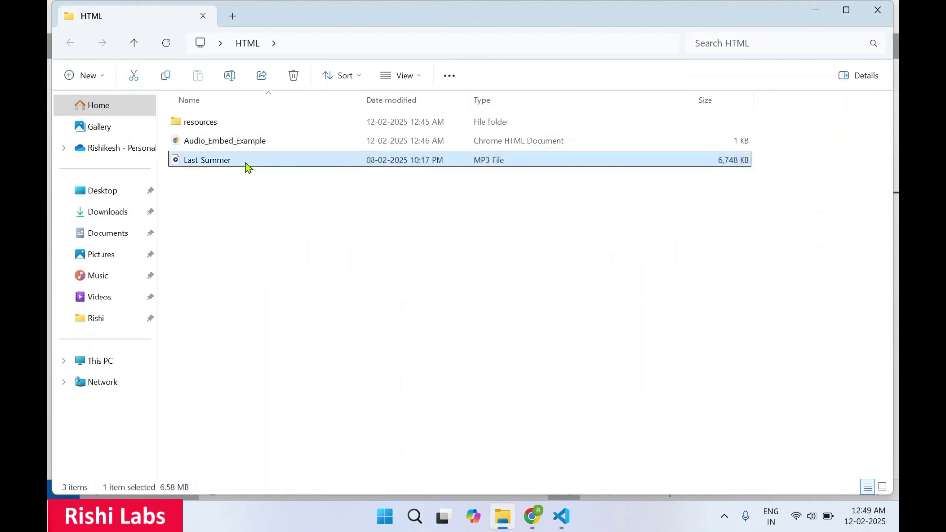
{"action": "left_click", "coordinate": [245, 163]}
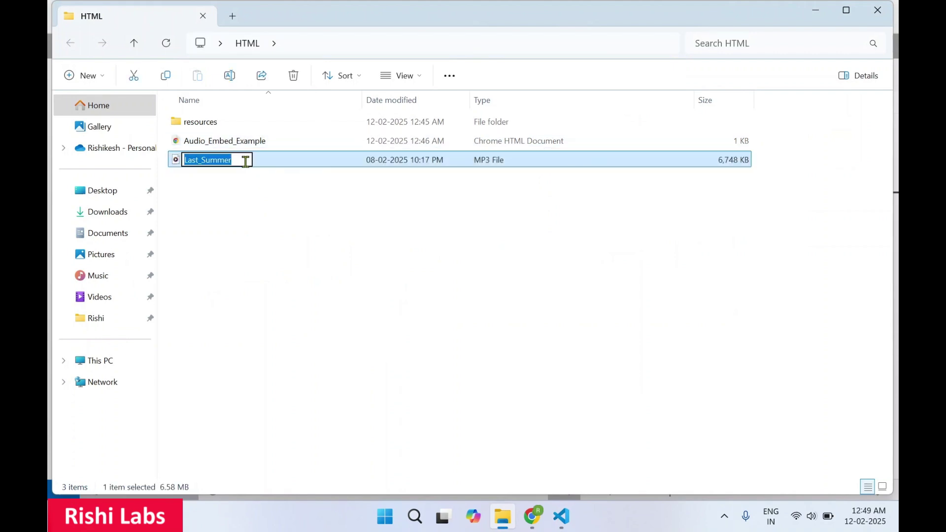
{"action": "key", "text": "alt+d"}
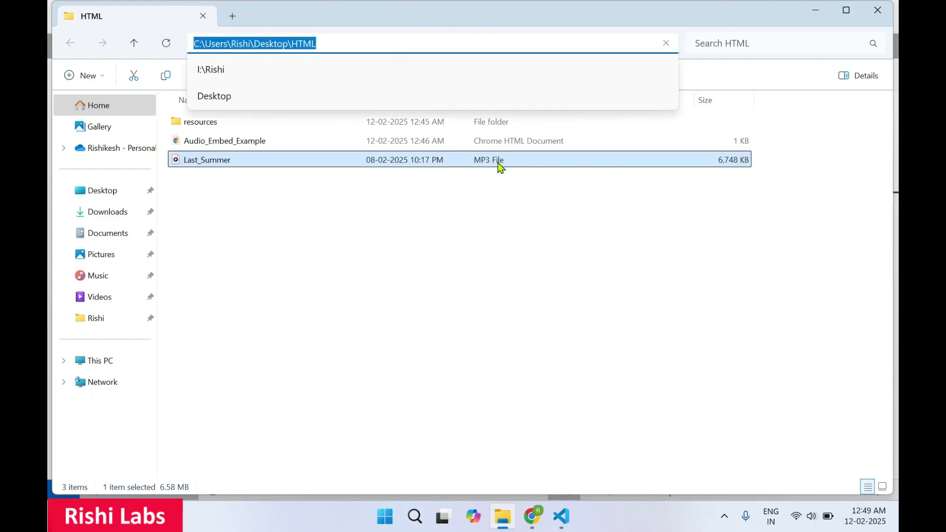
{"action": "key", "text": "Escape"}
- Append Last_Summer with a lowercase .mp3 extension to the src path and save the file
{"action": "key", "text": "alt+Tab"}
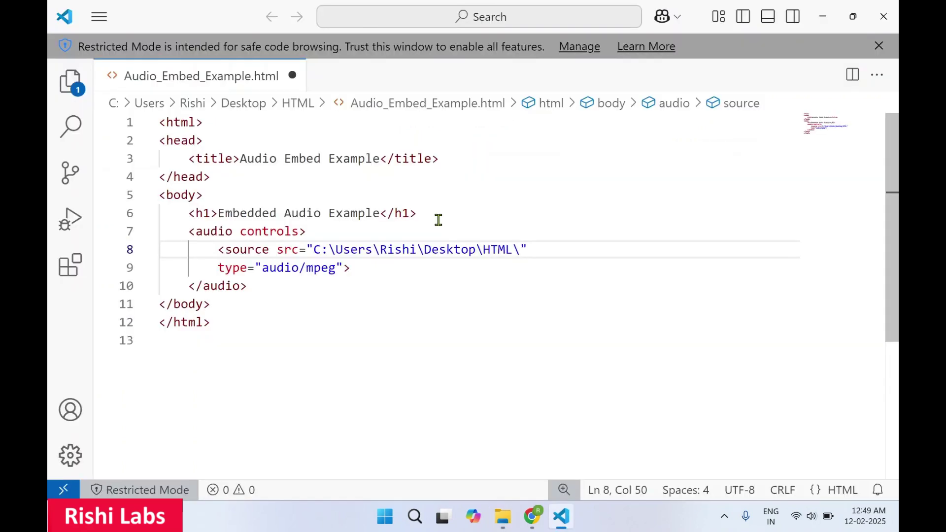
{"action": "key", "text": "ctrl+v"}
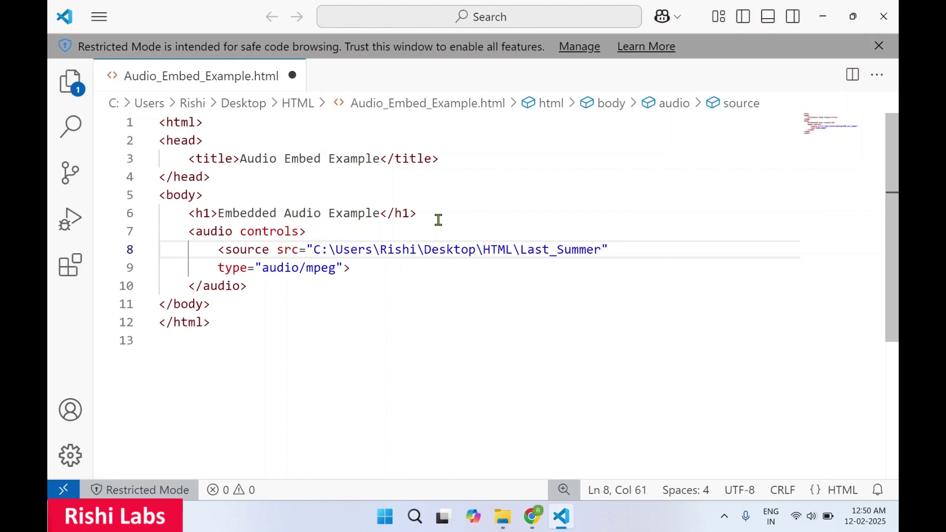
{"action": "type", "text": ".MP"}
{"action": "key", "text": "BackSpace"}
{"action": "key", "text": "BackSpace"}
{"action": "key", "text": "Caps_Lock"}
{"action": "type", "text": "mp"}
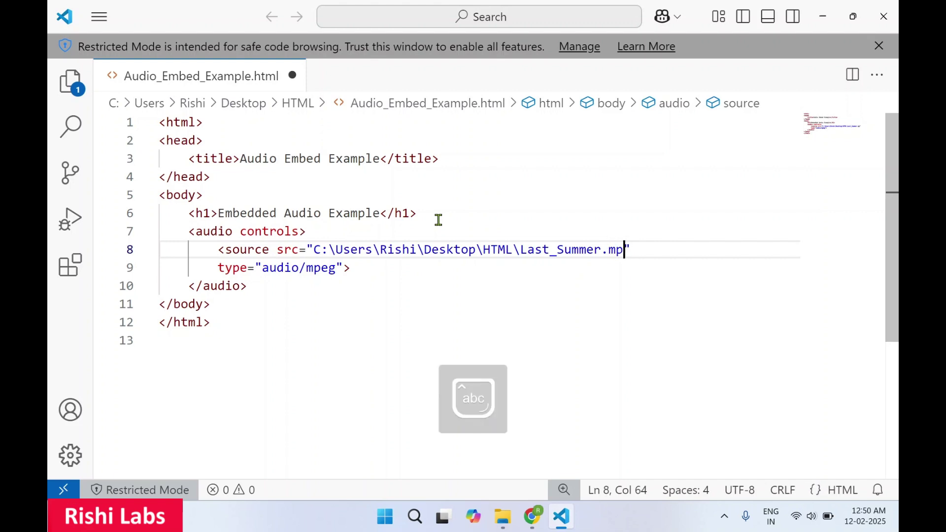
{"action": "type", "text": "3"}
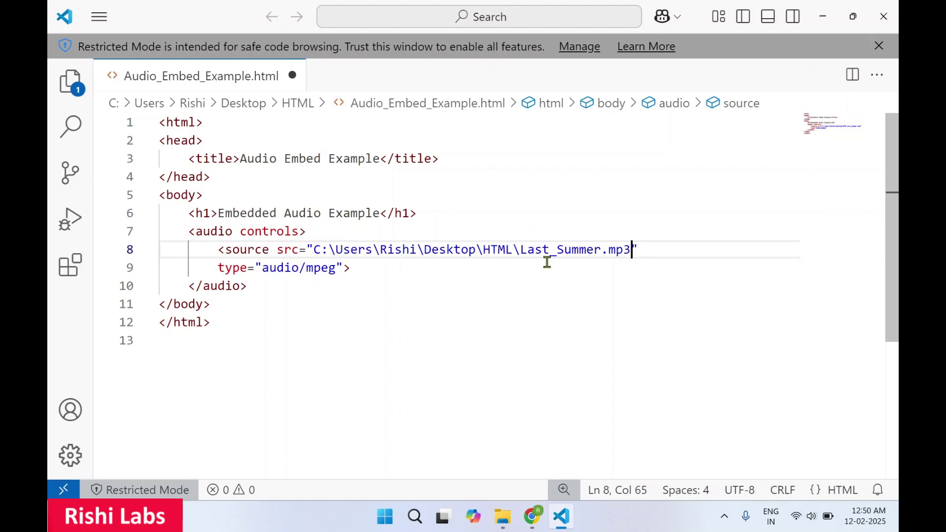
{"action": "key", "text": "ctrl+s"}
- Open Audio_Embed_Example.html from the HTML folder in Google Chrome
{"action": "left_click", "coordinate": [503, 516]}
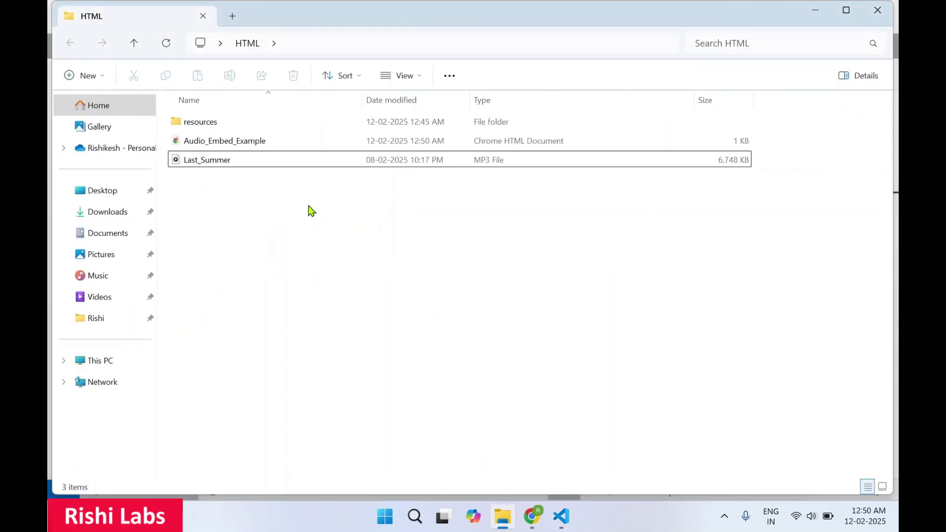
{"action": "left_click", "coordinate": [275, 145]}
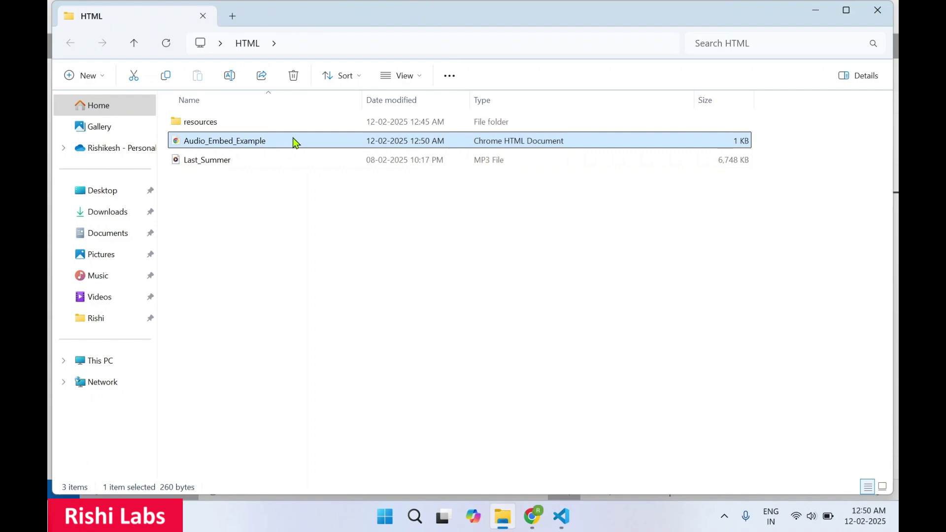
{"action": "right_click", "coordinate": [295, 142]}
{"action": "mouse_move", "coordinate": [343, 212]}
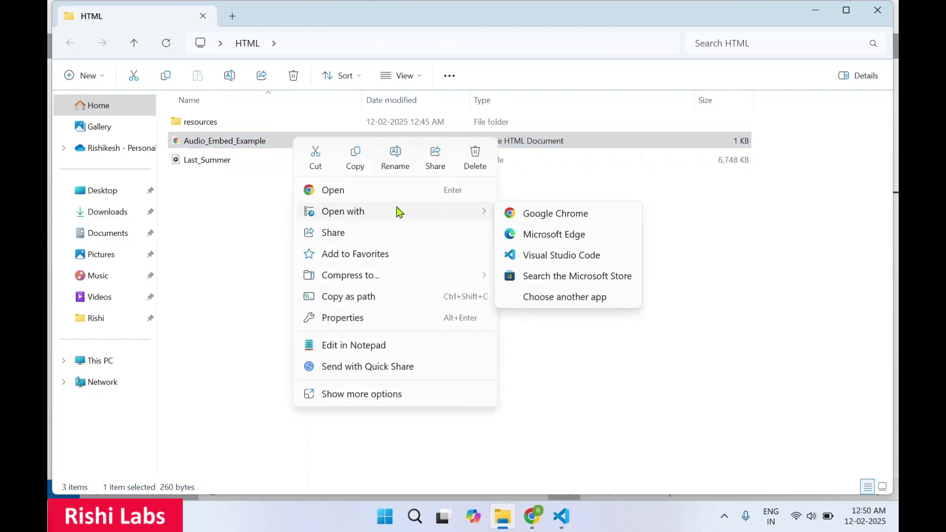
{"action": "left_click", "coordinate": [552, 218]}
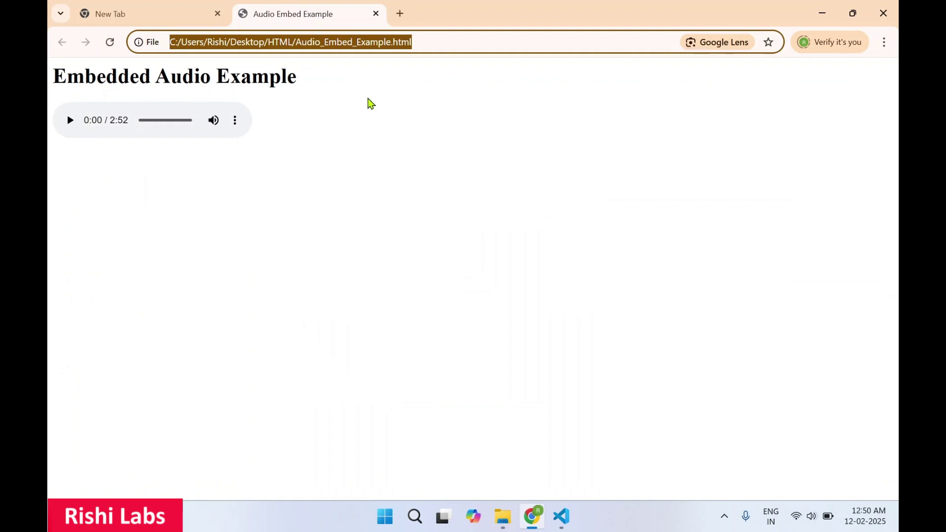
- Check the page's file URL, then play Last_Summer, mute it, and pause at 0:16
{"action": "left_click", "coordinate": [428, 43]}
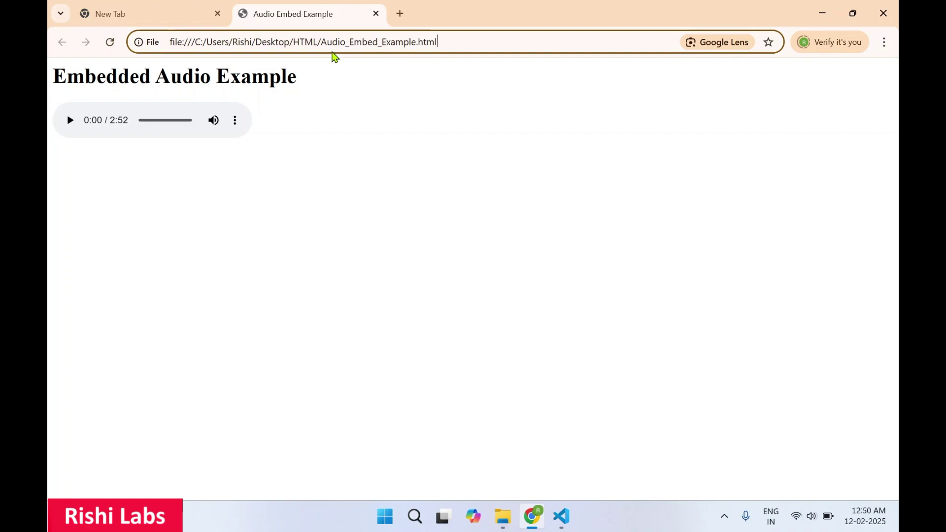
{"action": "left_click", "coordinate": [419, 122]}
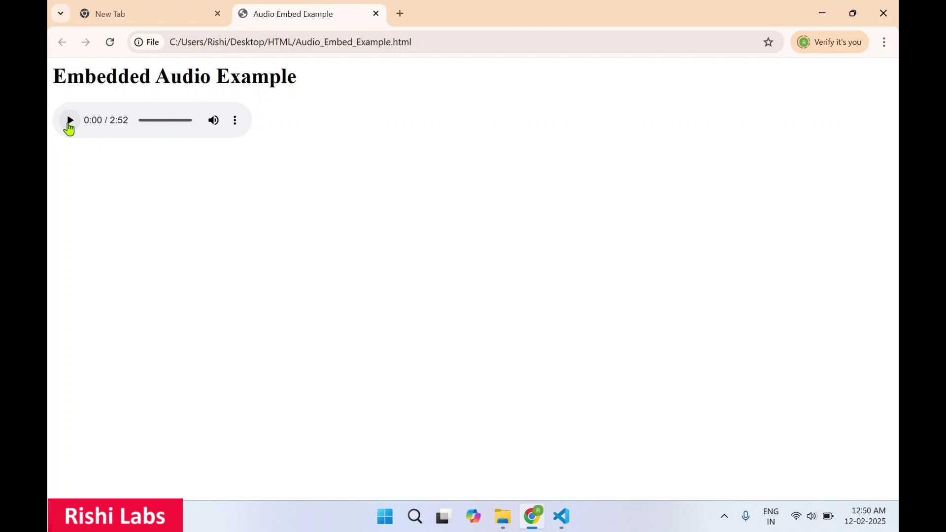
{"action": "left_click", "coordinate": [70, 121]}
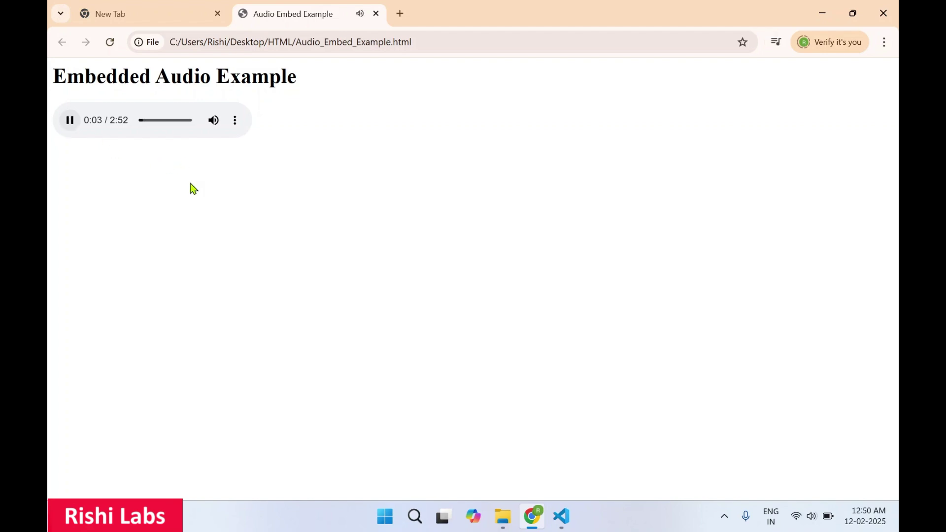
{"action": "left_click", "coordinate": [214, 121]}
{"action": "left_click", "coordinate": [235, 121]}
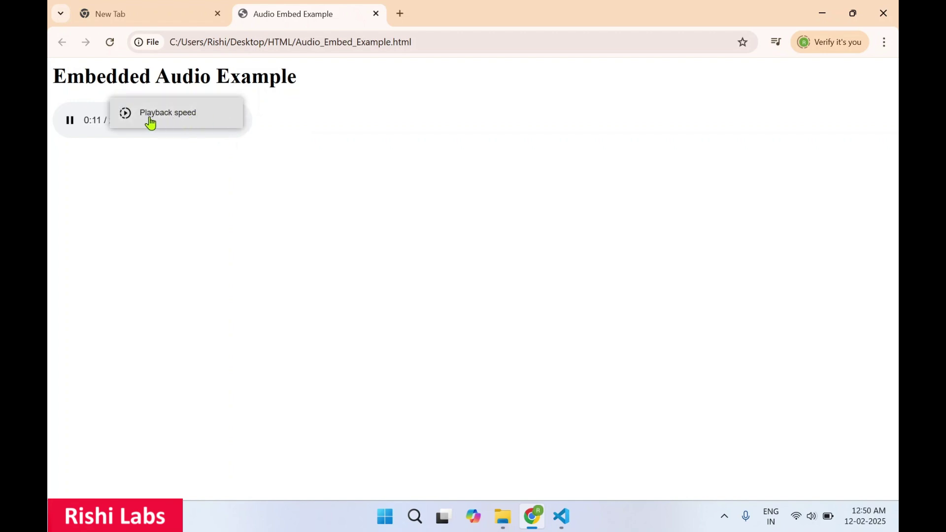
{"action": "left_click", "coordinate": [177, 158]}
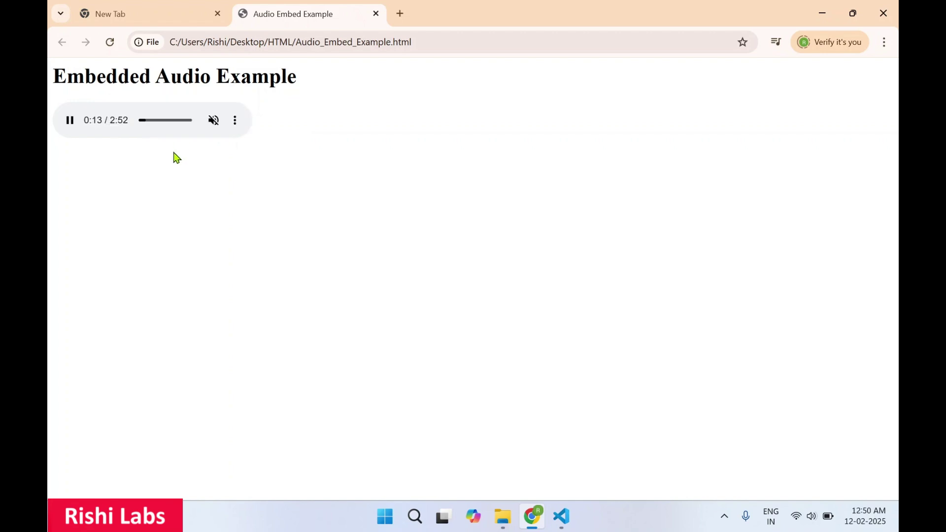
{"action": "mouse_move", "coordinate": [213, 121]}
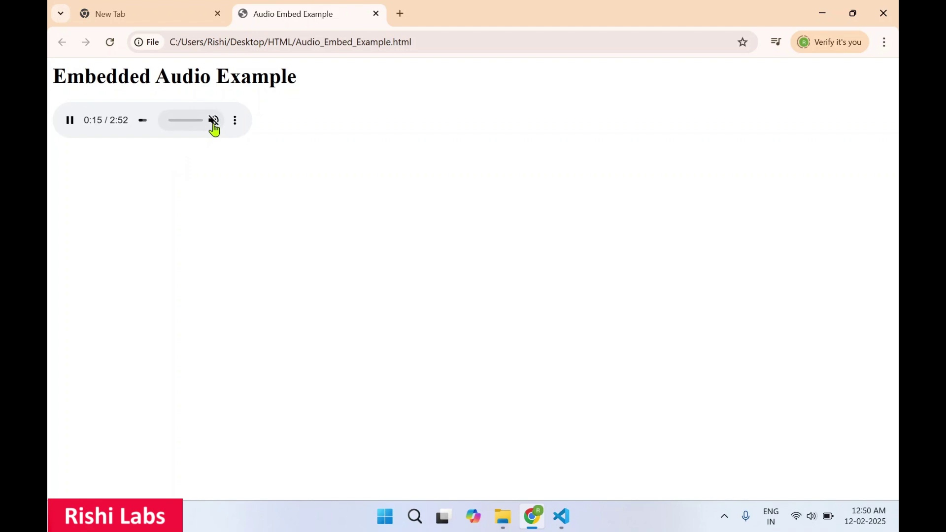
{"action": "left_click", "coordinate": [69, 121]}
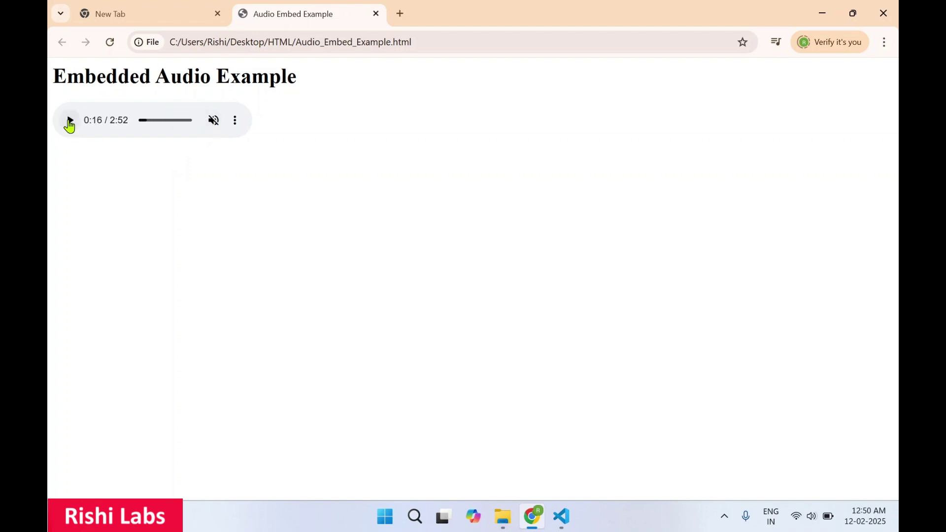